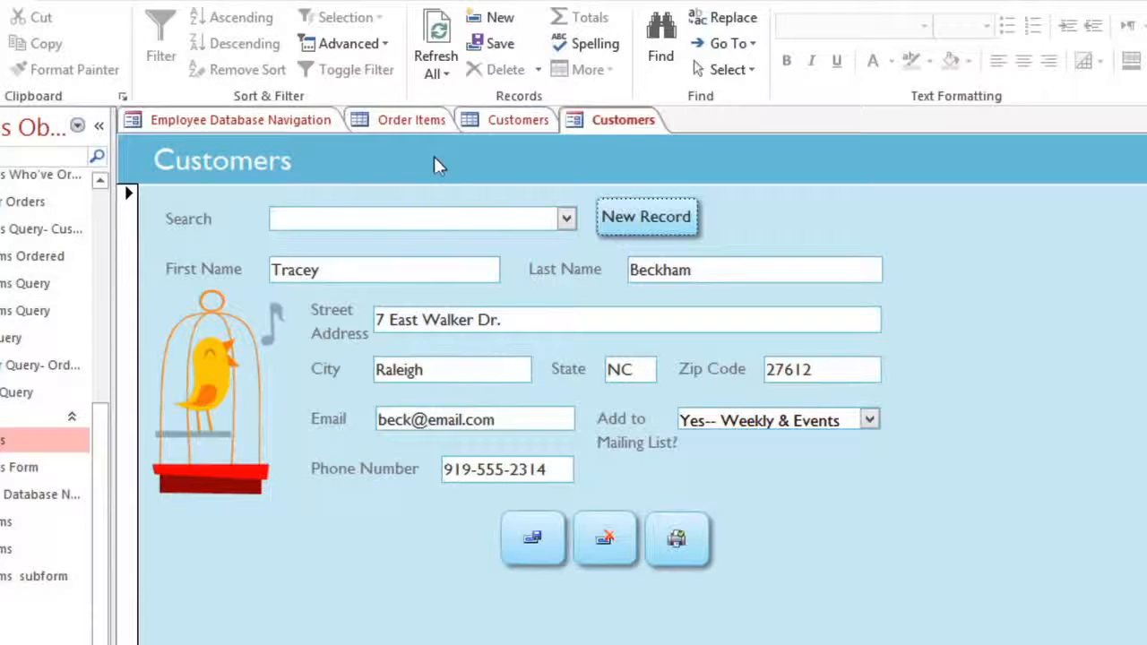
Step: Search the Customers form's Search box by the customer's last name and load the matching record
left_click(522, 127)
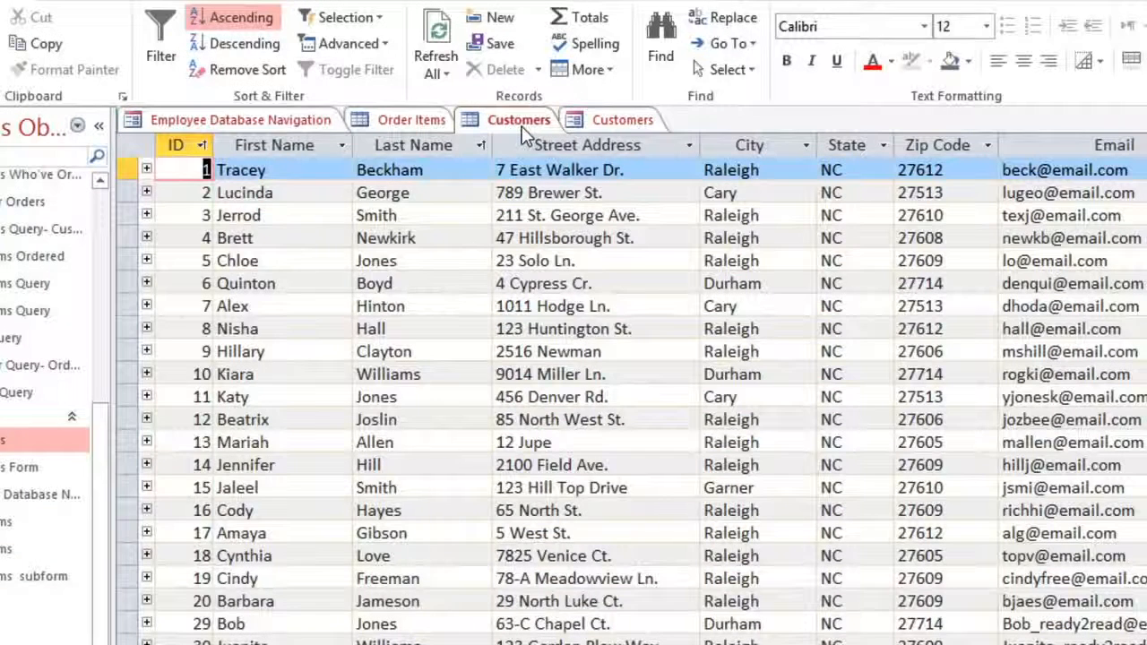
left_click(599, 127)
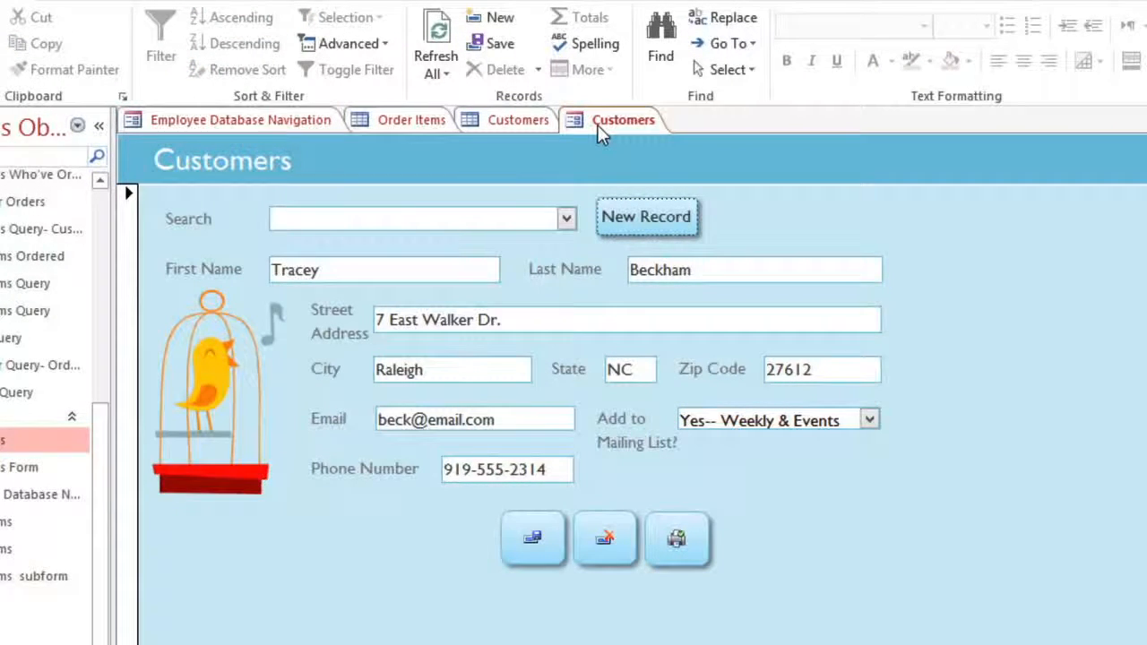
left_click(567, 220)
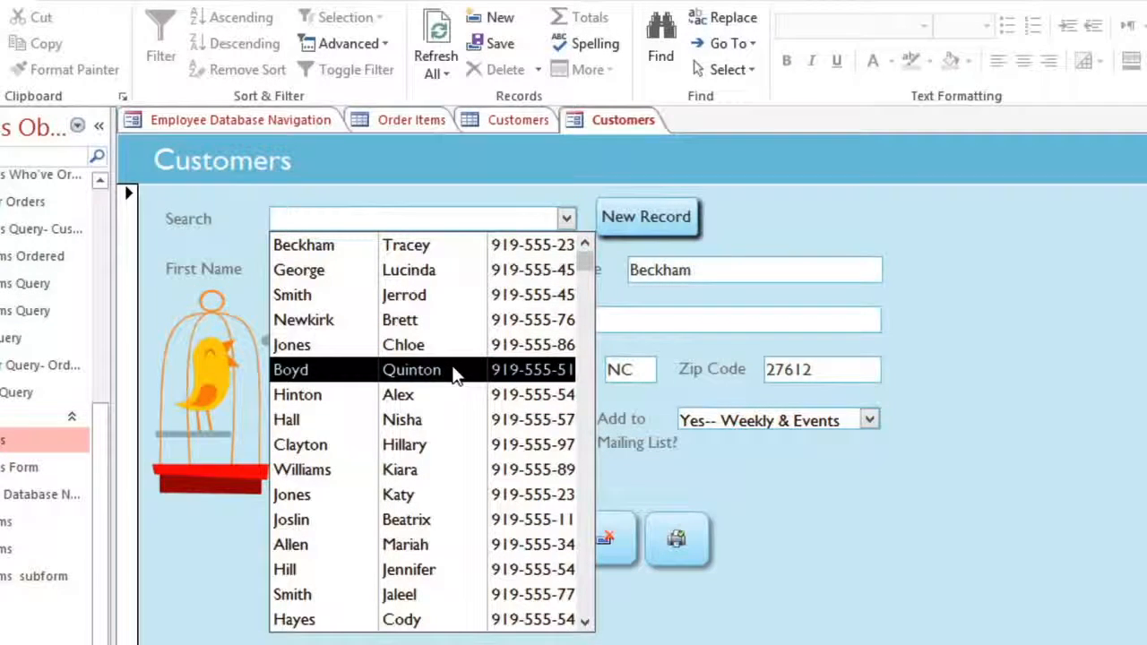
type("gree")
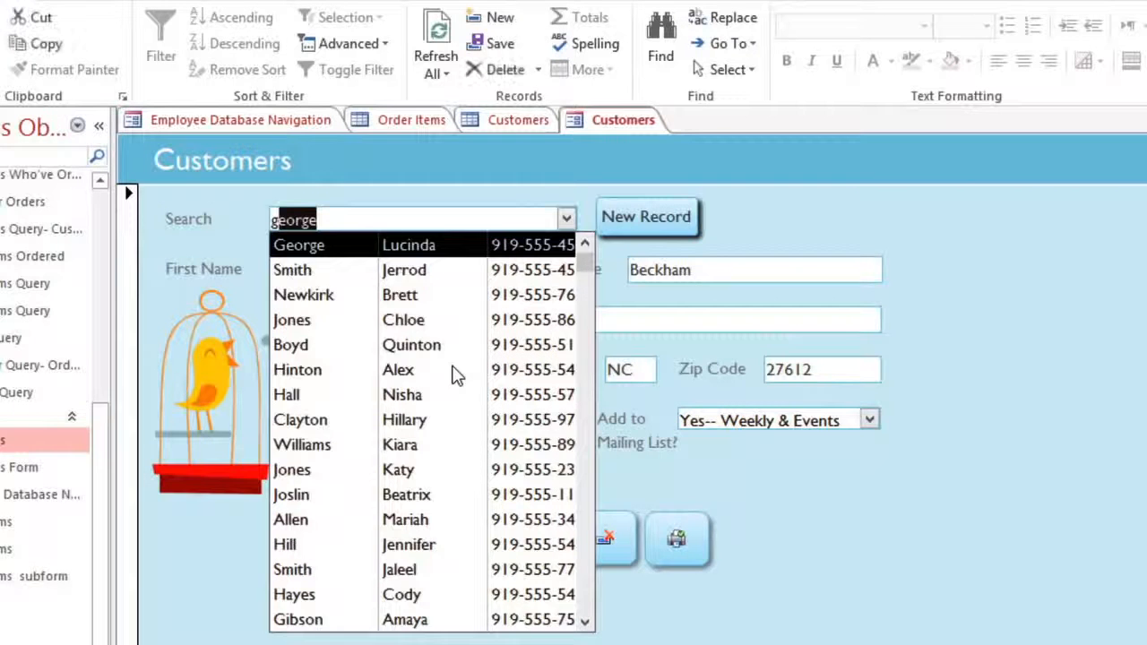
type("n")
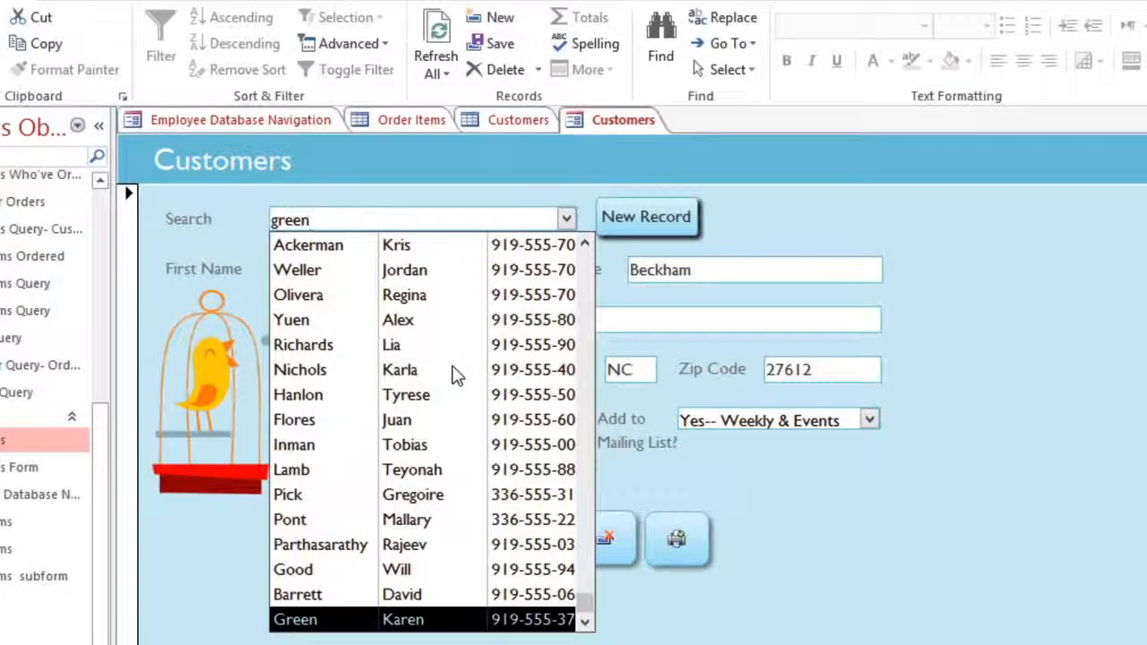
left_click(453, 619)
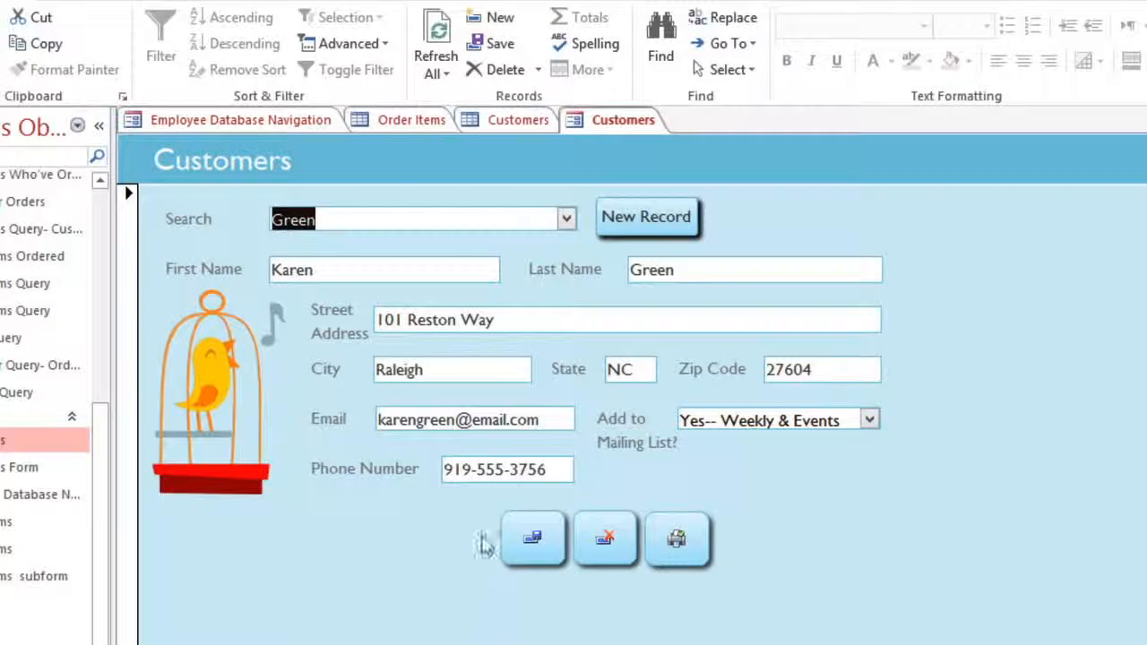
Step: Replace the customer's Street Address with the new street address
left_click_drag(530, 320, 352, 332)
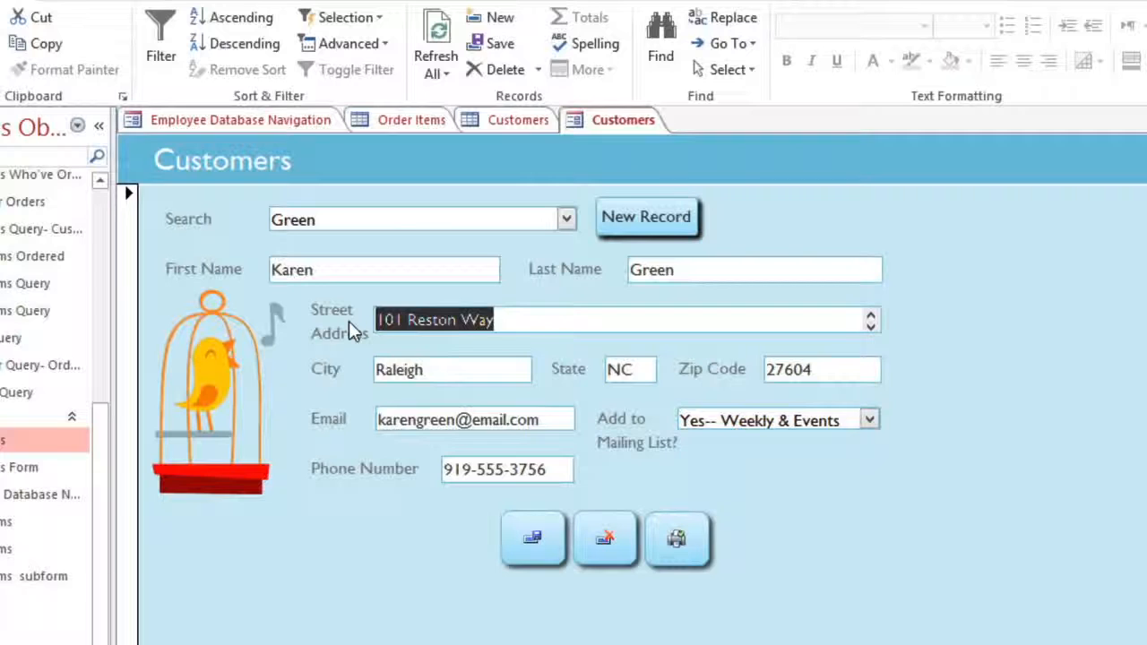
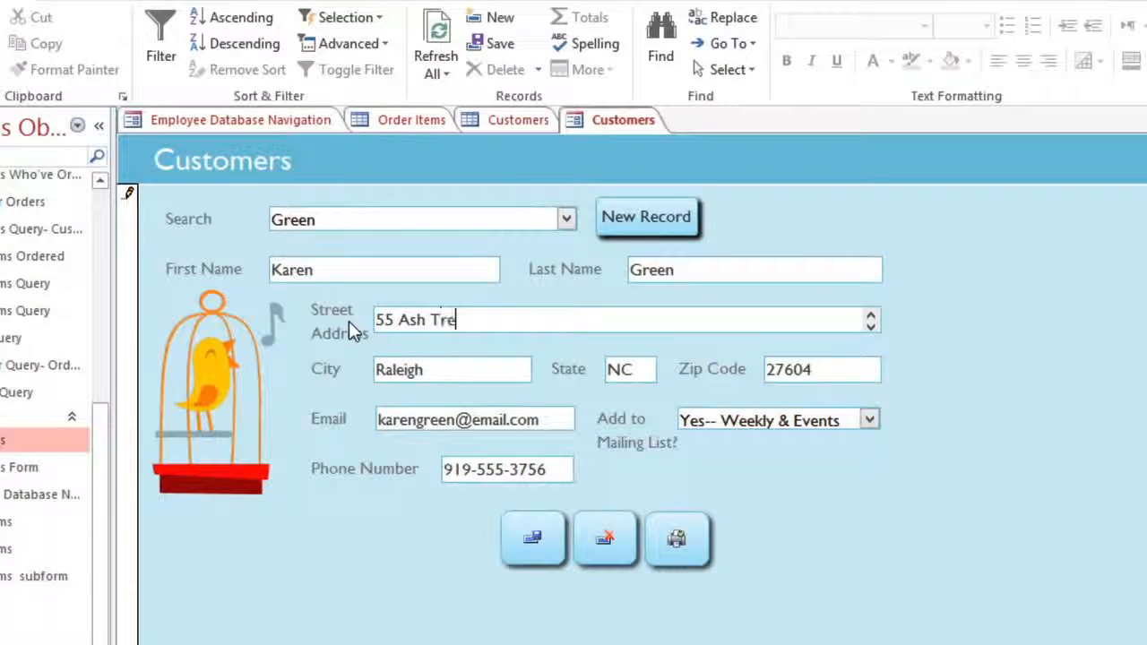
key("Tab")
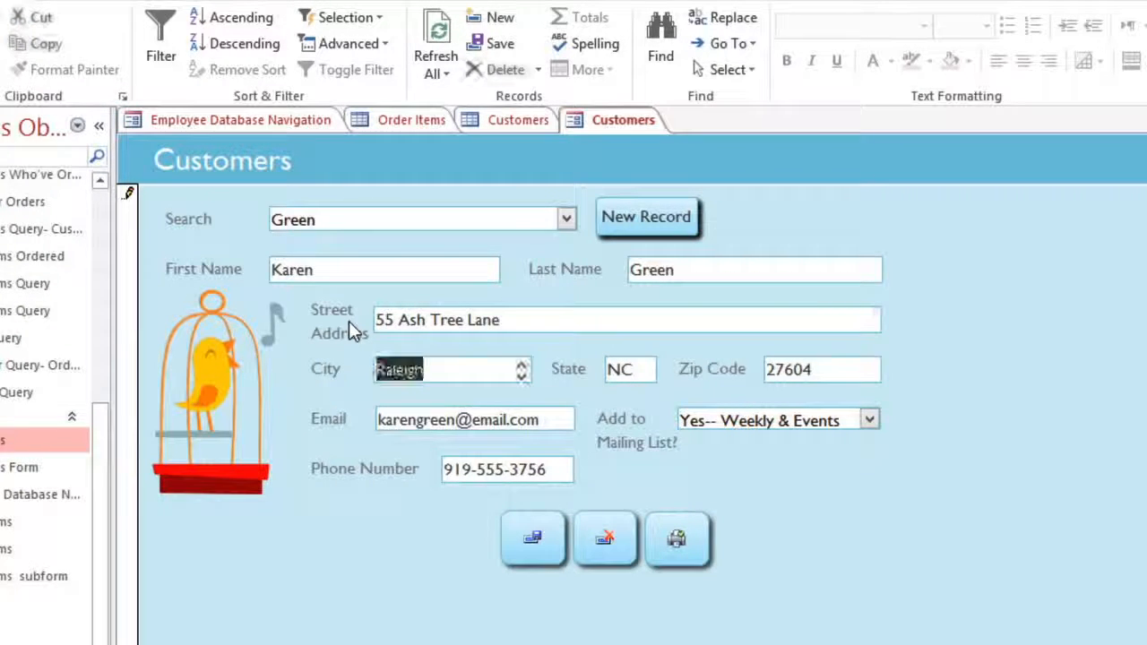
Step: Enter North Carolina as State, dismiss the validation warning, and use NC instead
key("Tab")
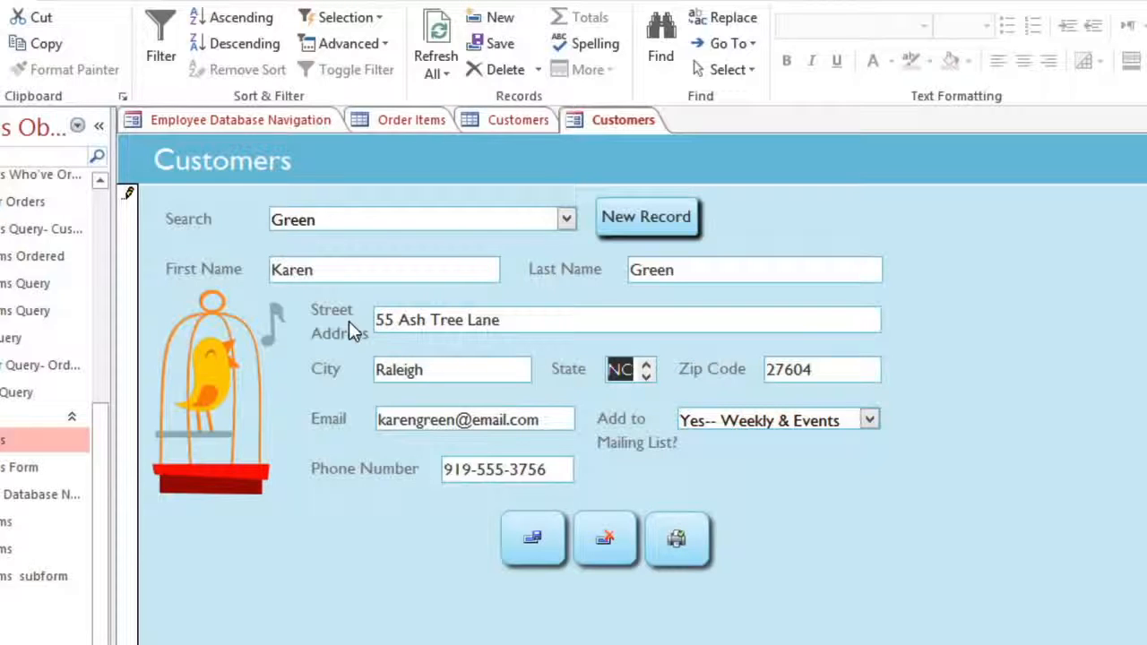
type("North Carolina")
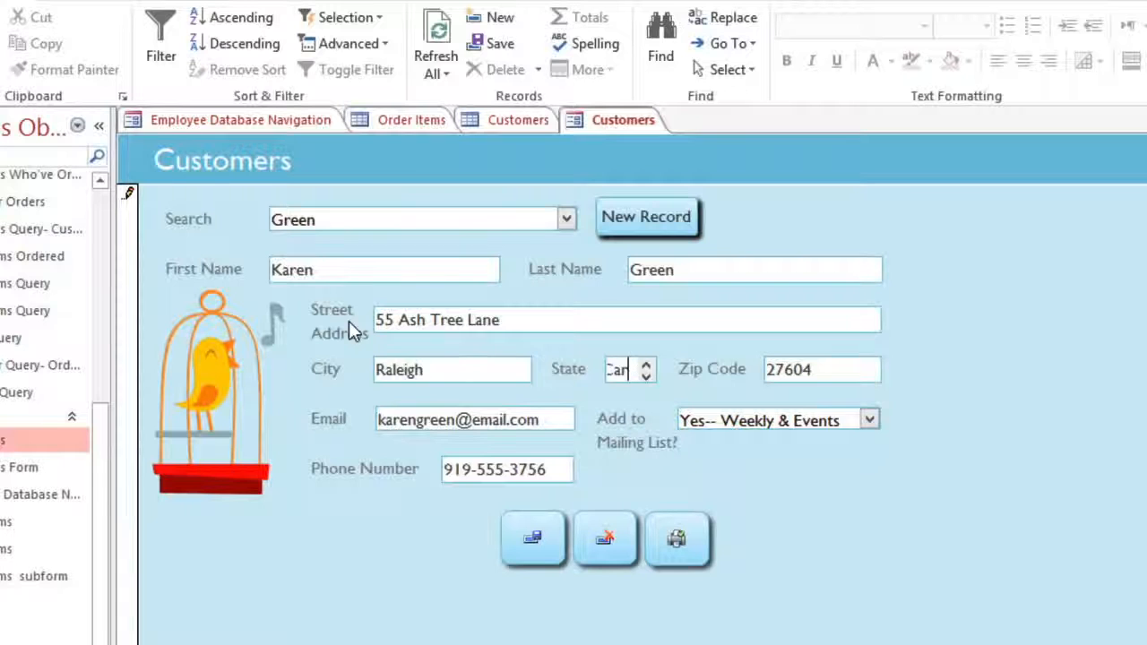
key("Tab")
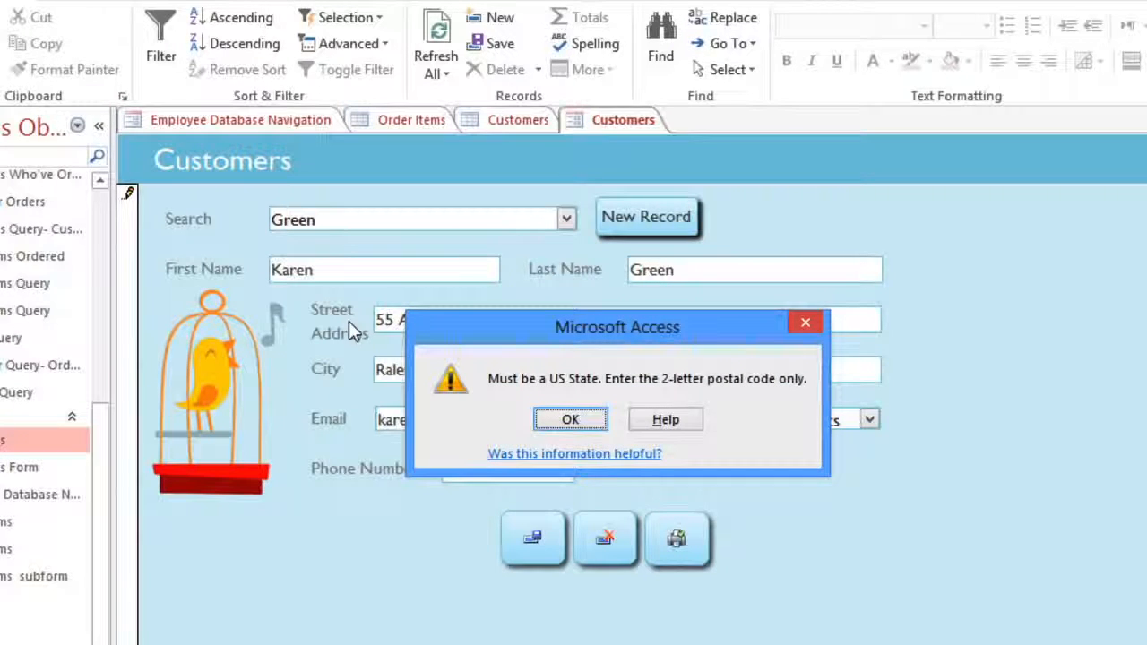
left_click(549, 419)
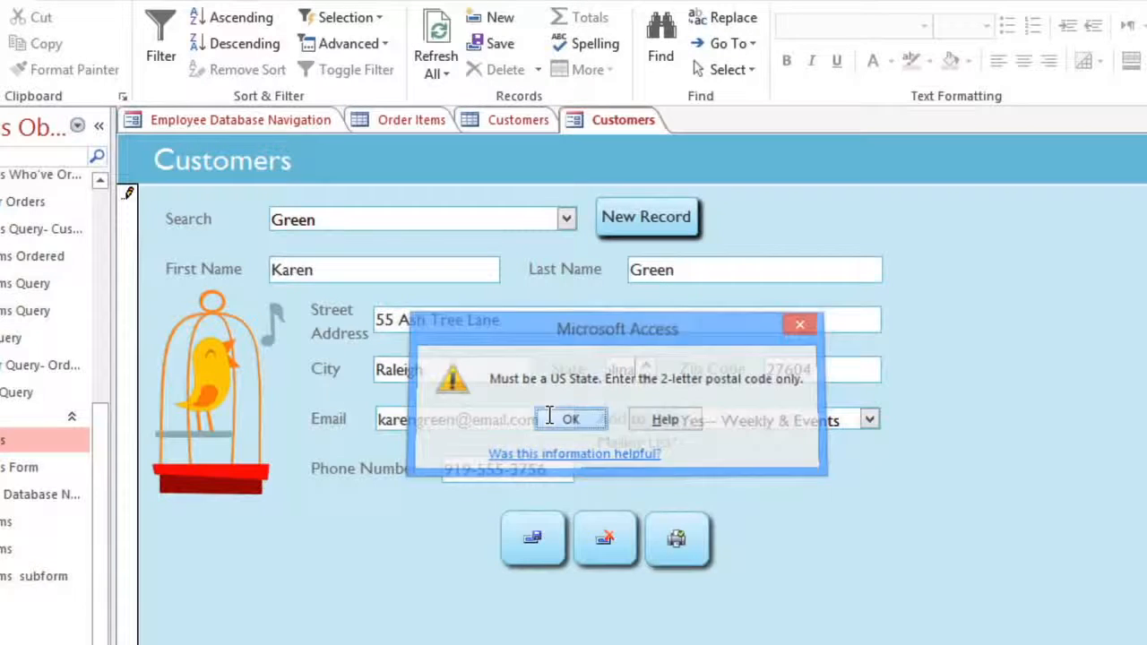
key("BackSpace")
key("BackSpace")
key("BackSpace")
key("BackSpace")
key("BackSpace")
key("BackSpace")
key("BackSpace")
key("BackSpace")
key("BackSpace")
key("BackSpace")
key("BackSpace")
key("BackSpace")
key("BackSpace")
key("BackSpace")
type("NC")
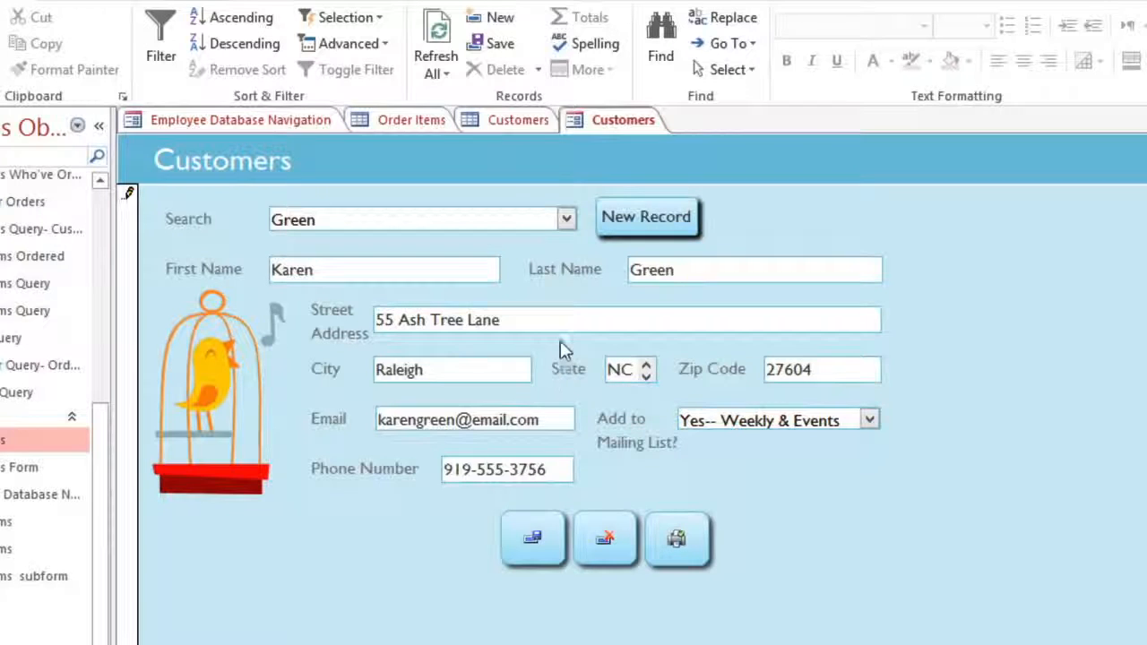
Step: Save the edited customer and start blank new customer record 202
left_click(505, 49)
left_click(624, 224)
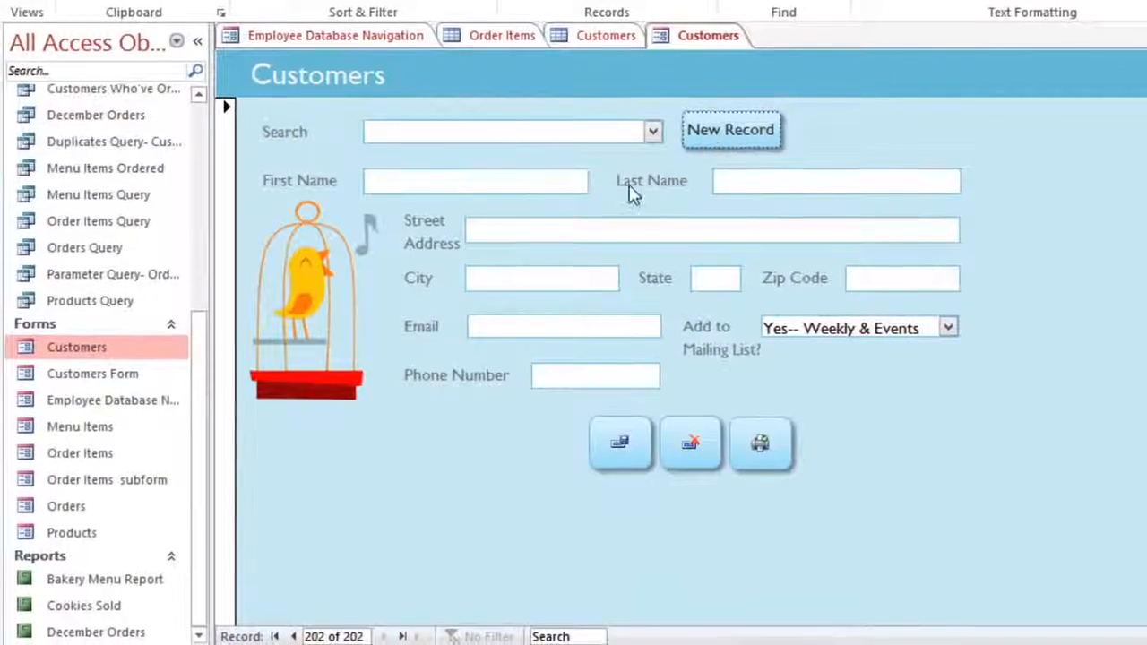
Step: Open the Orders form, start new order 67, and choose its customer
double_click(40, 508)
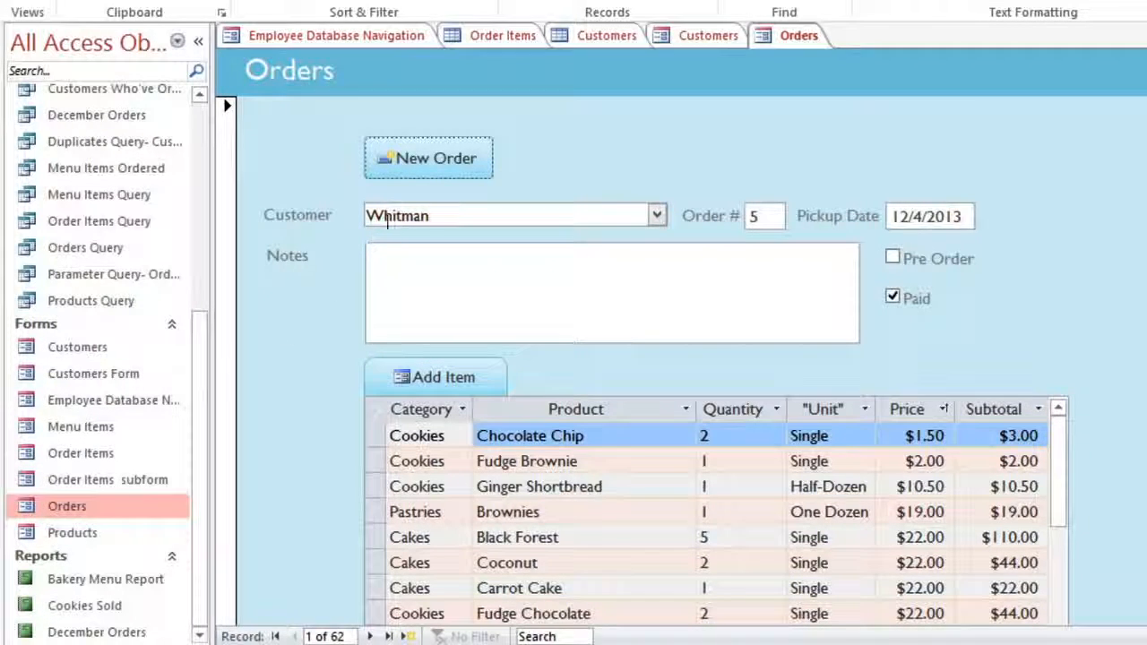
left_click(429, 180)
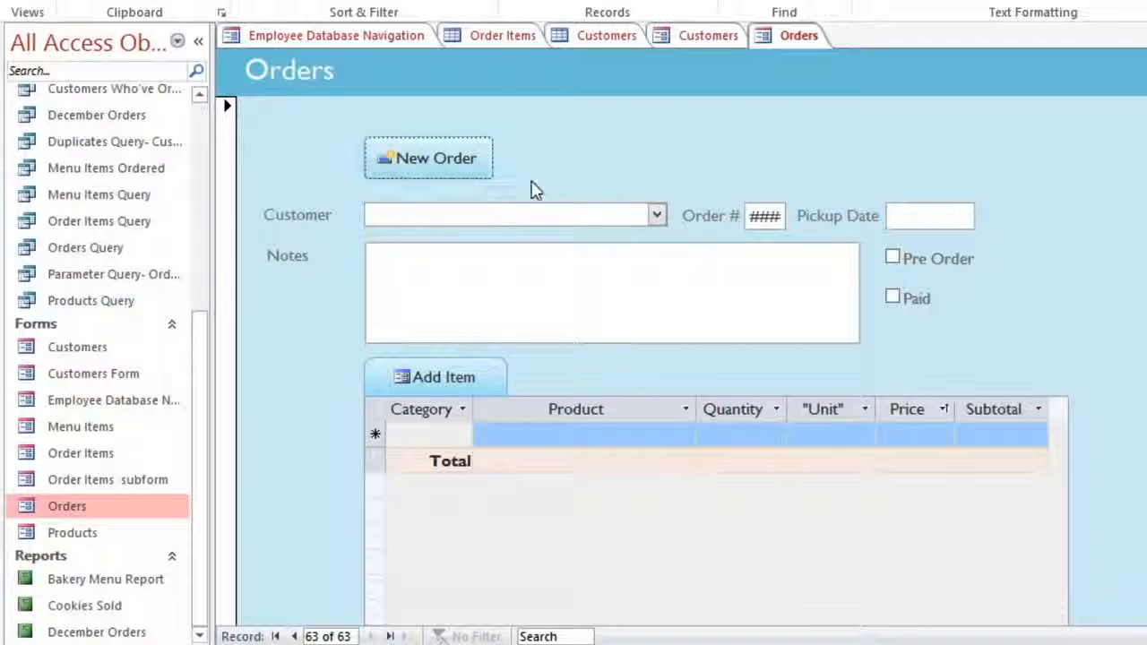
left_click(656, 215)
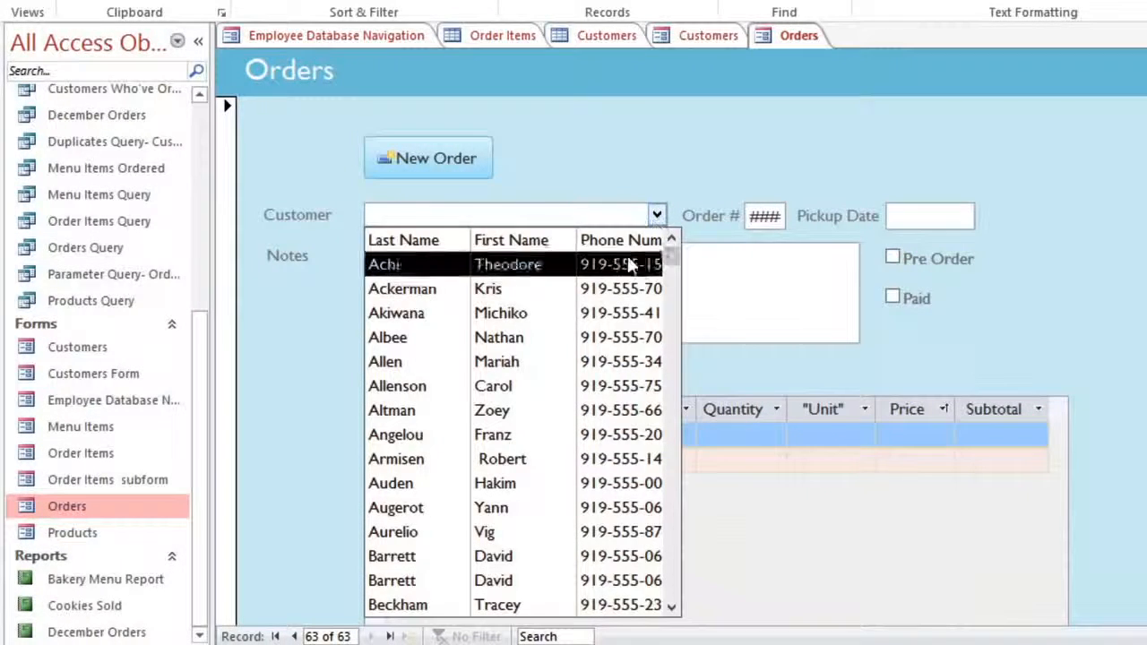
left_click(576, 363)
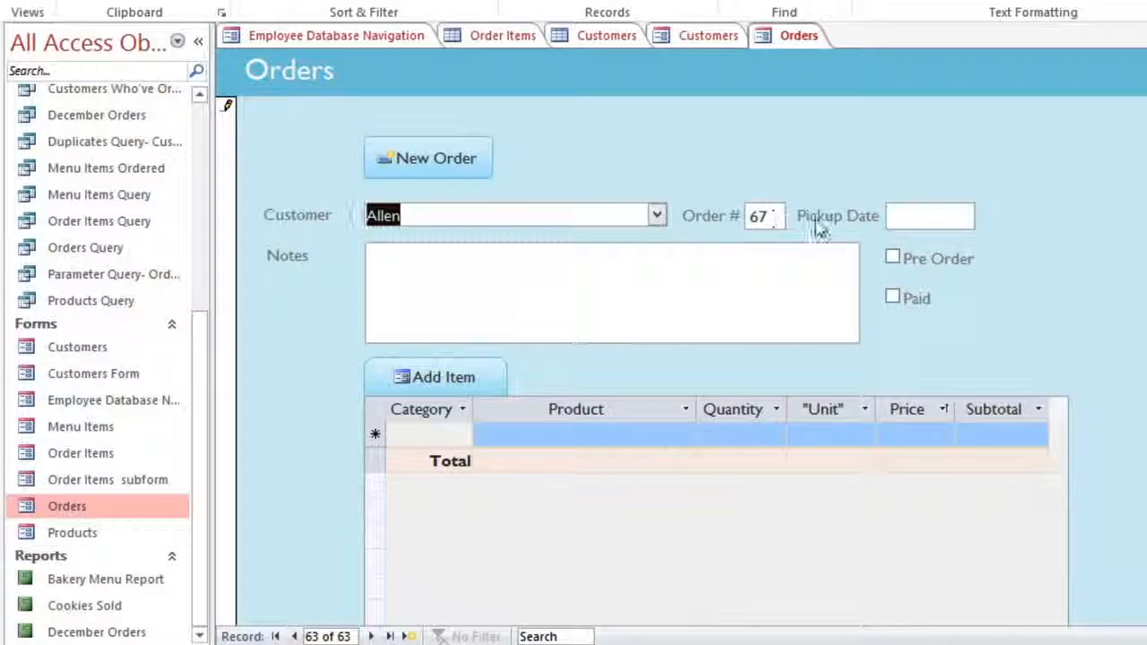
Step: Set the pickup date to 2/1/2014 and mark the order Pre Order and Paid
left_click(922, 215)
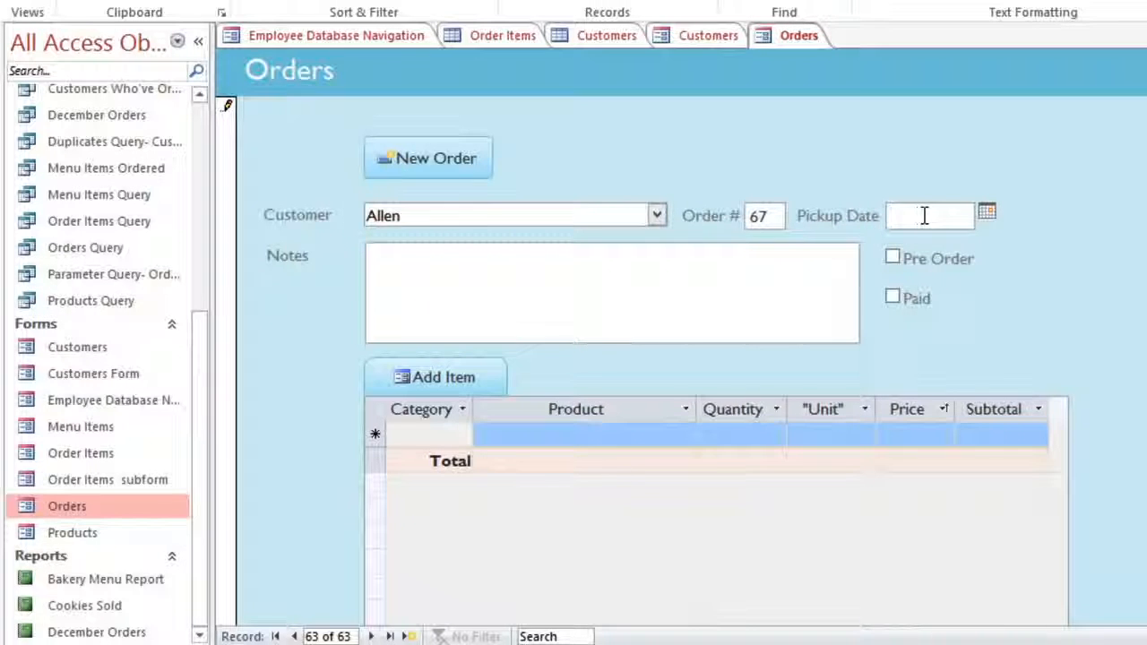
left_click(987, 215)
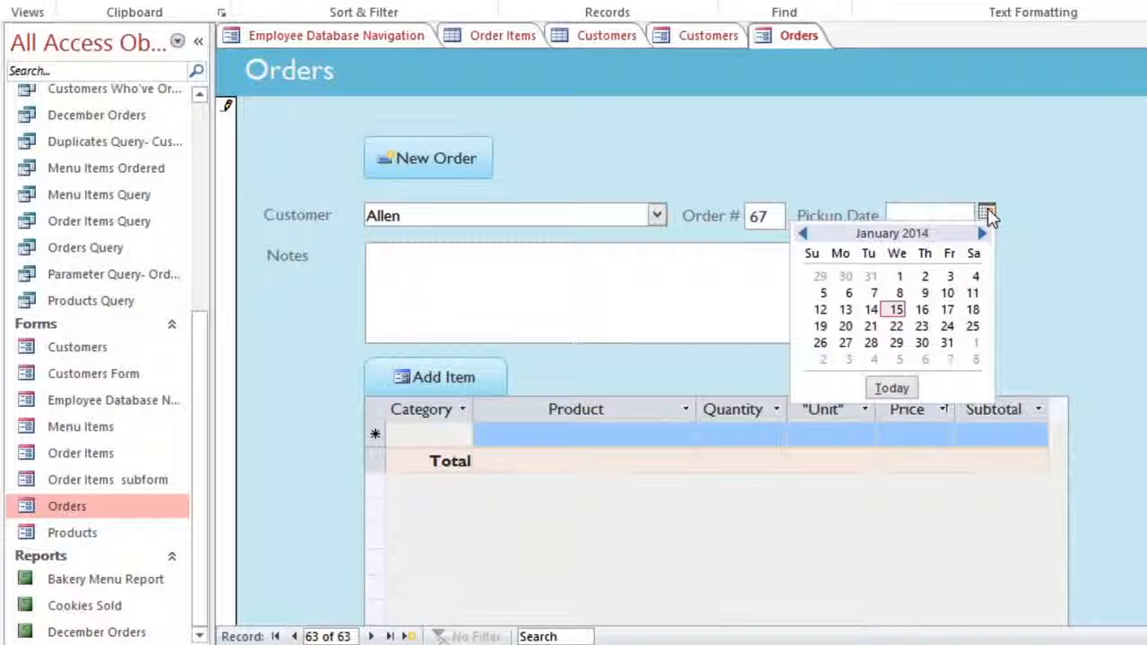
left_click(982, 233)
left_click(974, 276)
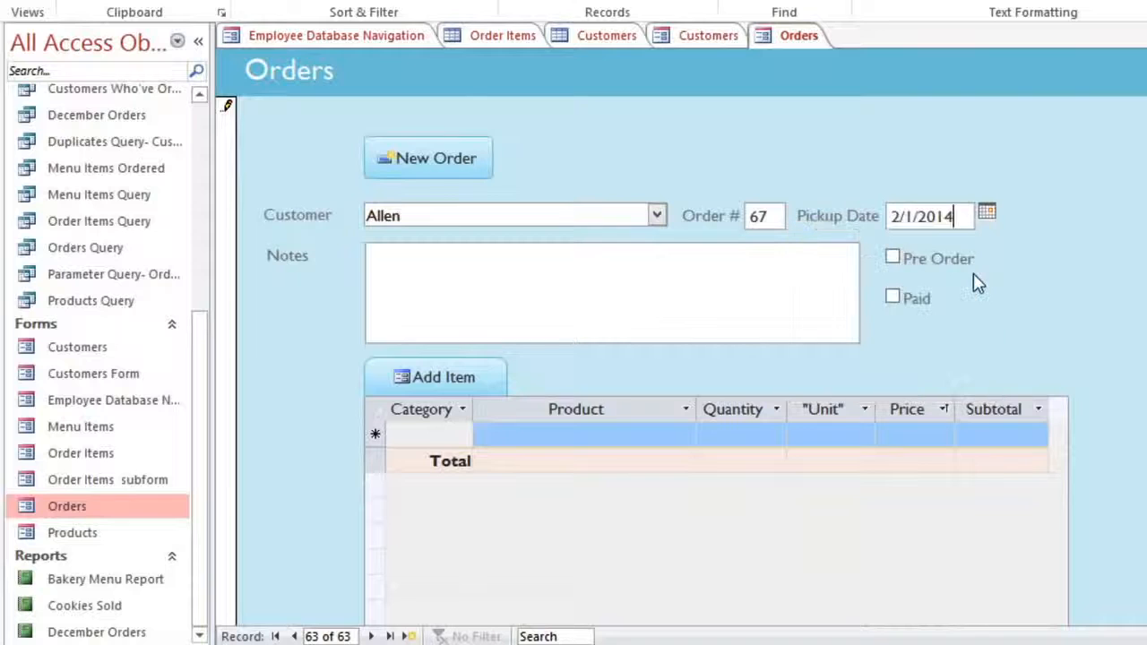
left_click(896, 261)
left_click(895, 260)
left_click(894, 299)
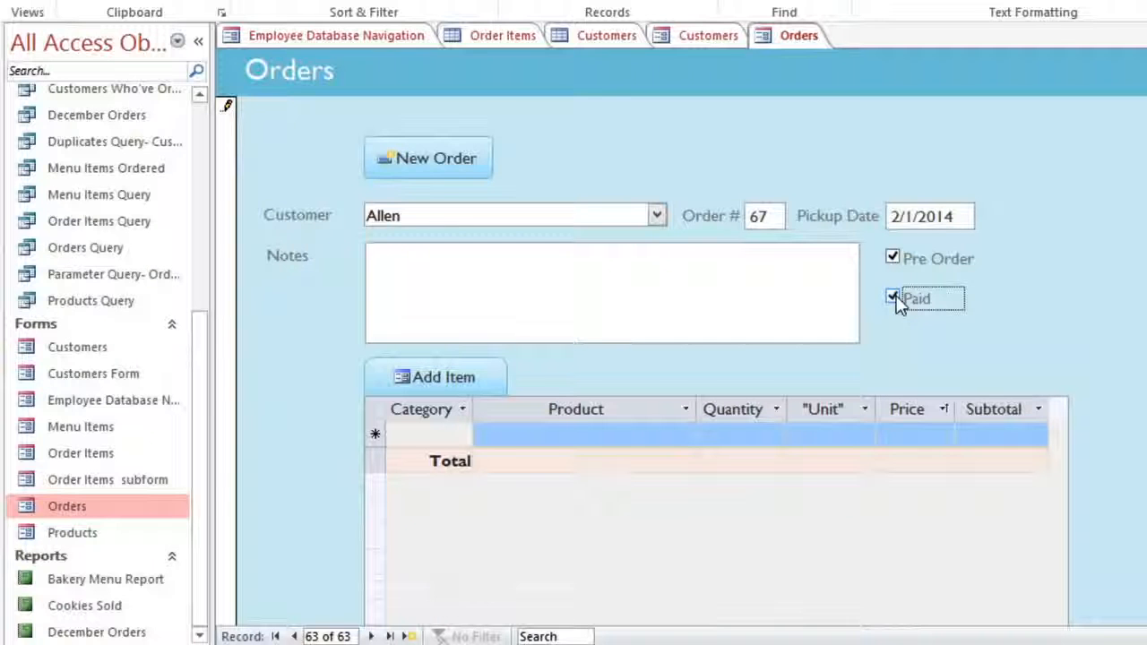
Step: Add the note 'Husband will pick up' to order 67 and begin adding an item
left_click(777, 296)
type("Husband will pick up")
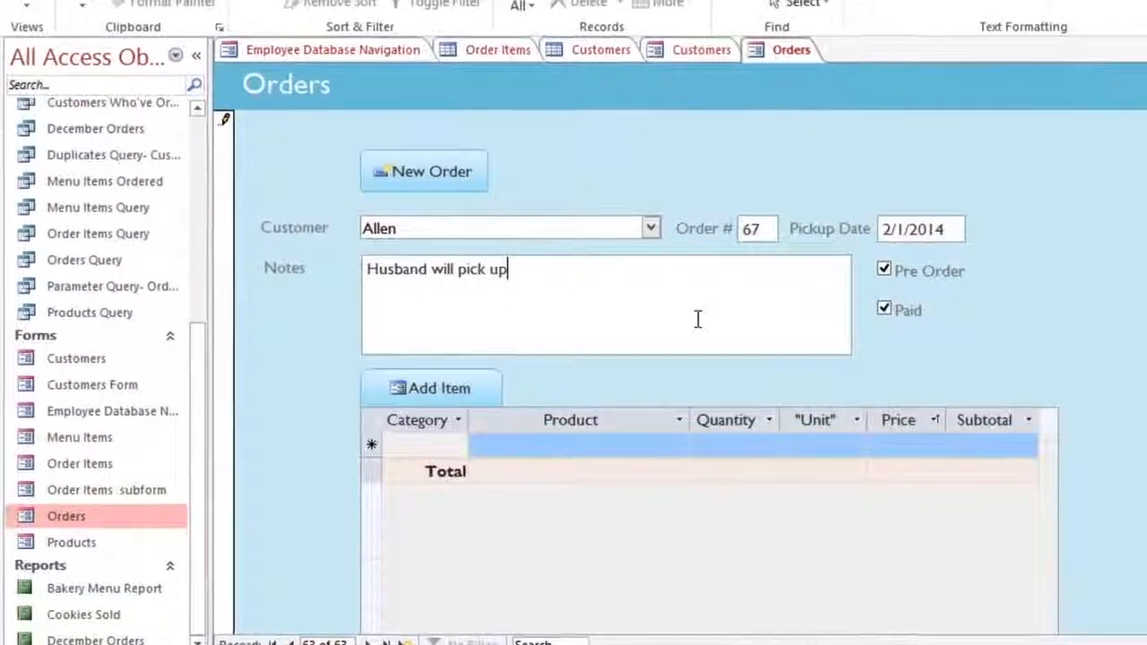
left_click(449, 392)
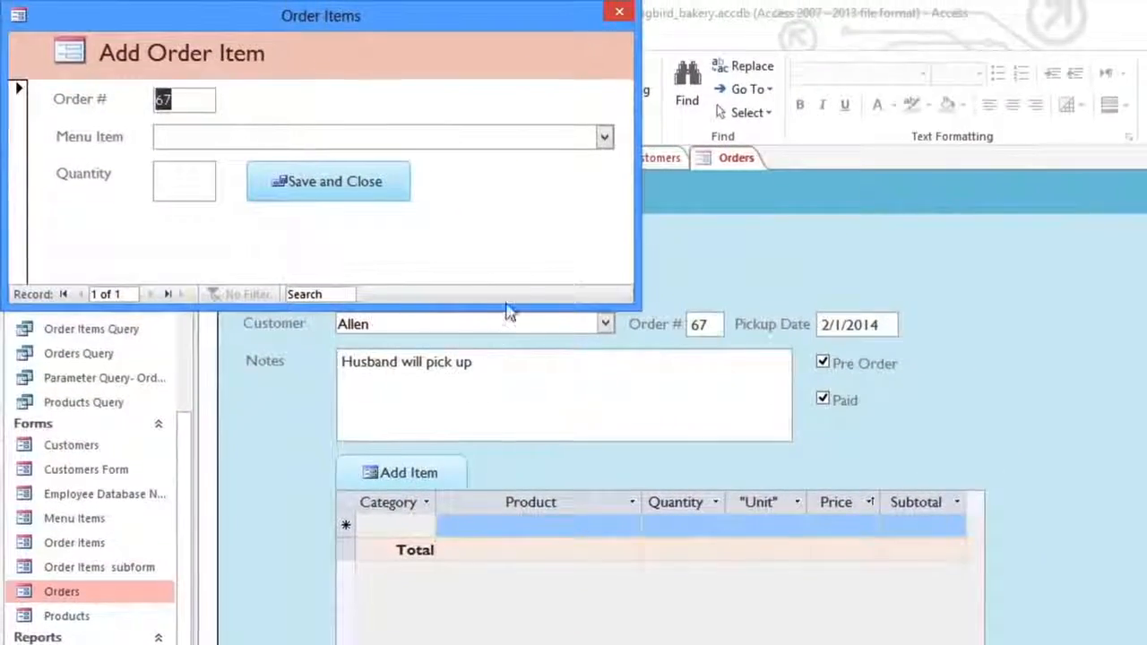
Step: Add Cakes - Carrot Cake with quantity 2 to order 67 and save it
left_click(604, 137)
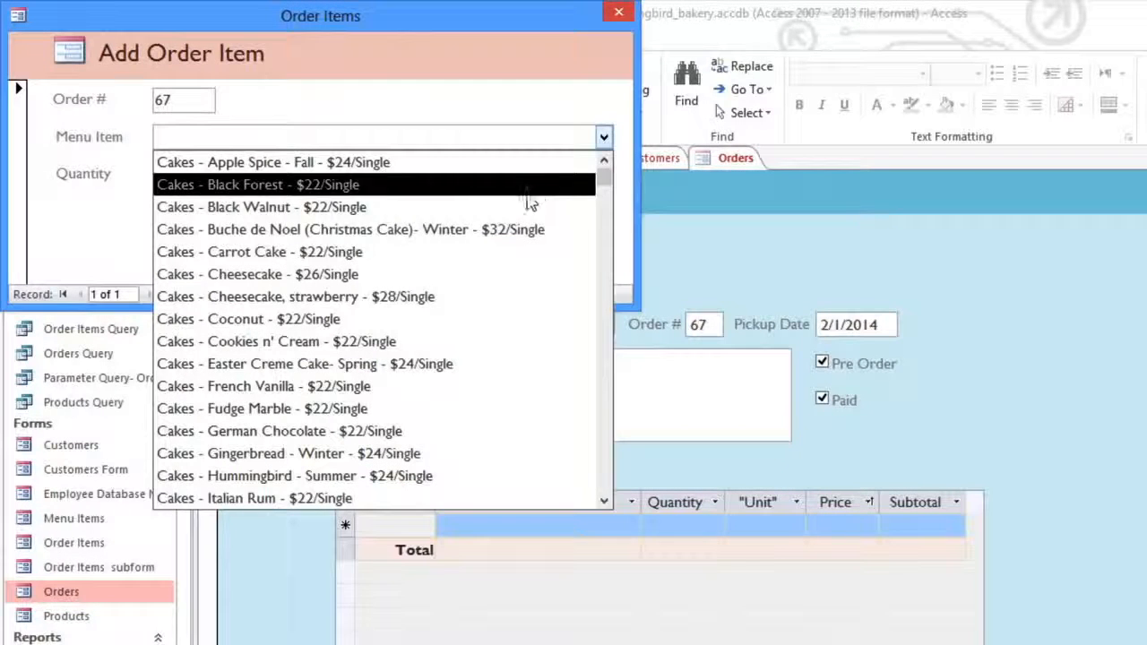
left_click(418, 253)
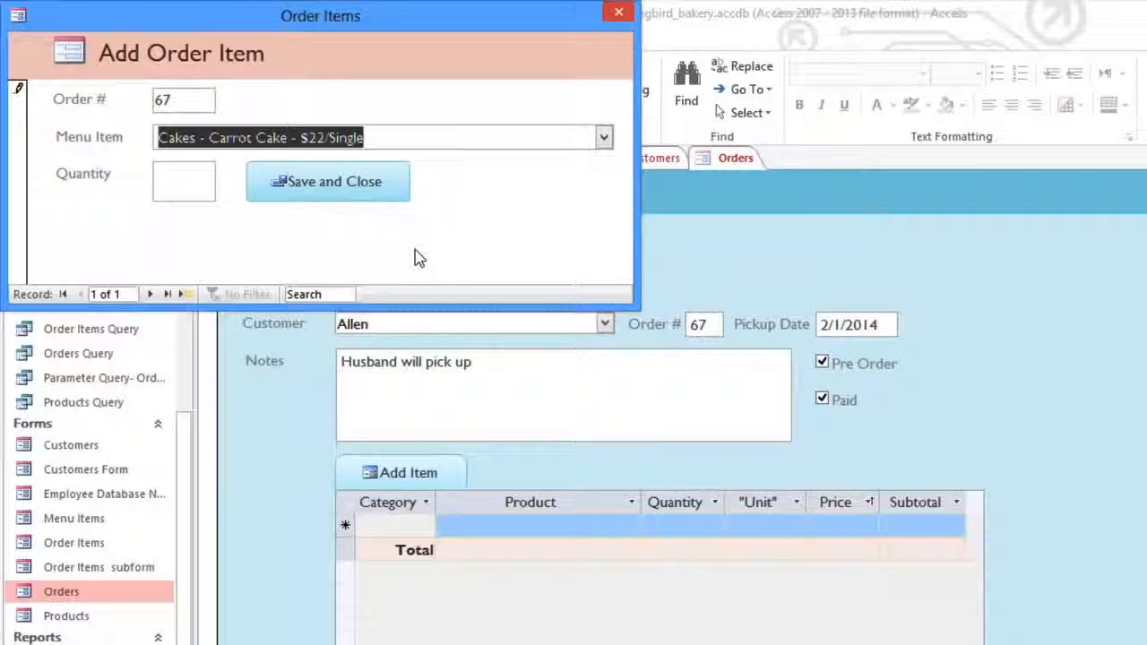
left_click(185, 194)
type("2")
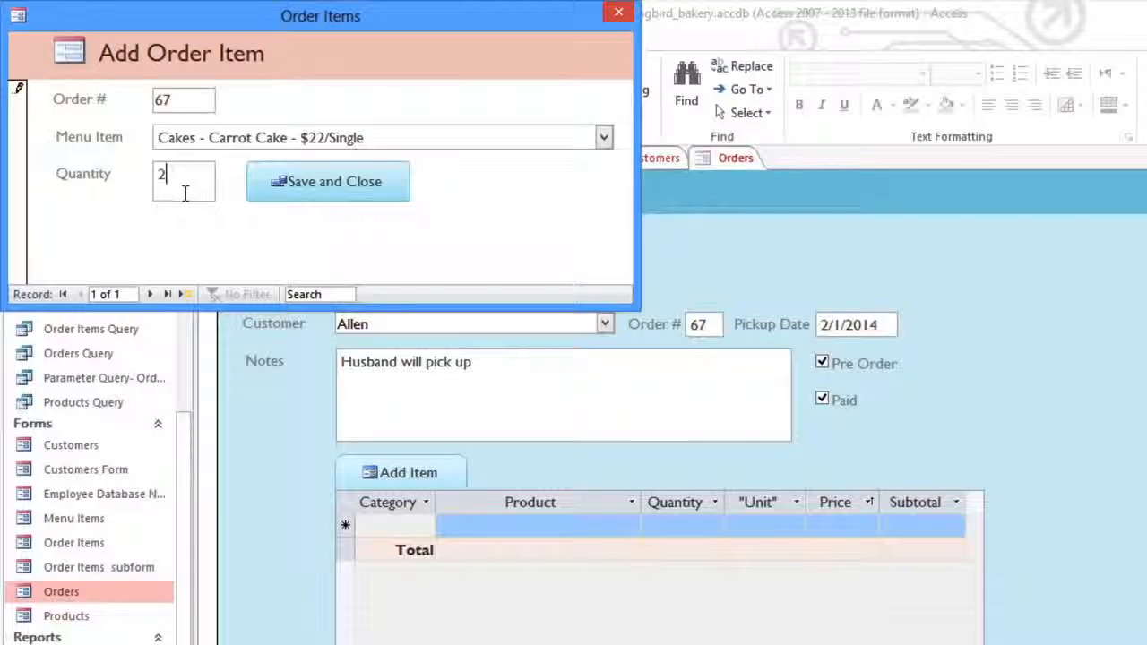
left_click(276, 195)
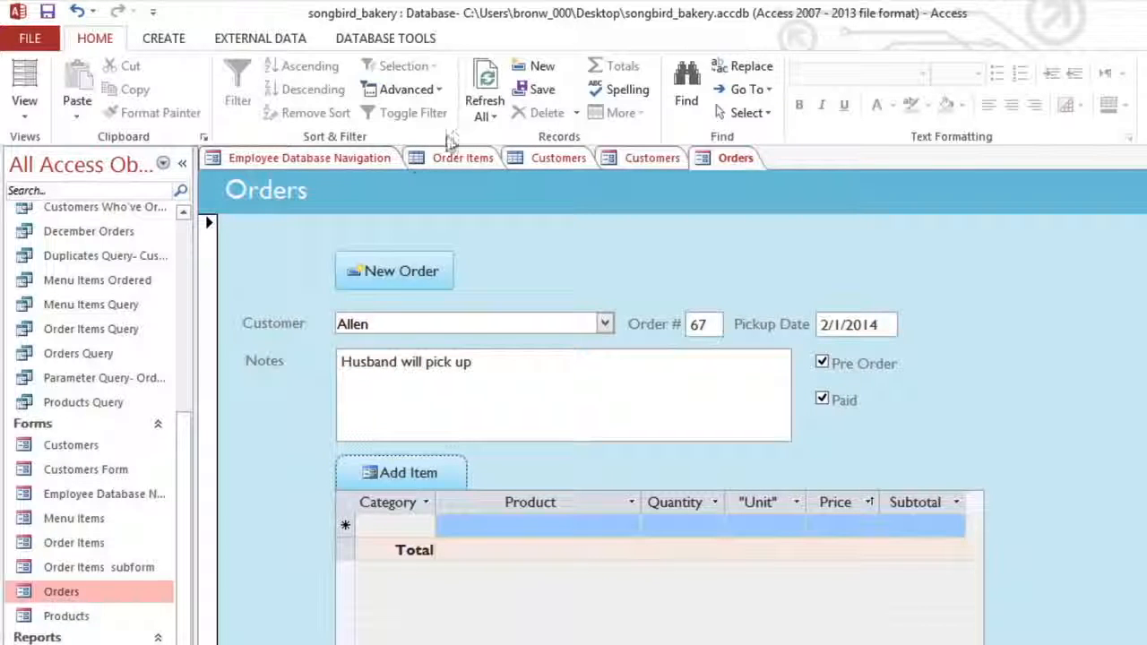
Step: Refresh the order so the $44.00 total appears, then begin another item
left_click(490, 118)
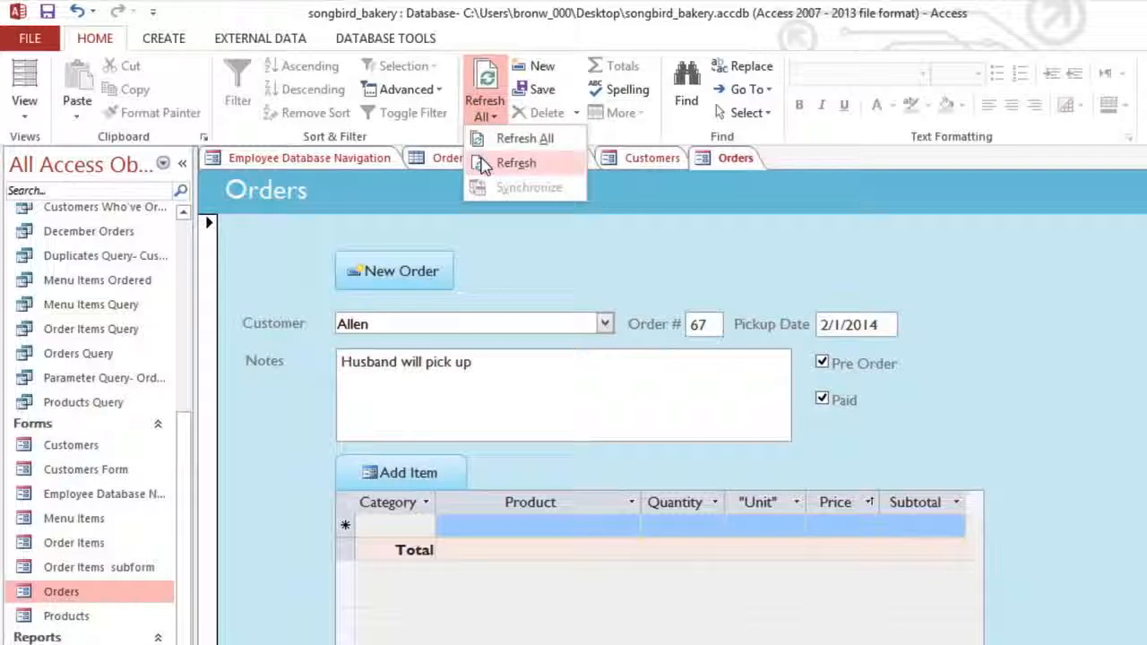
left_click(483, 164)
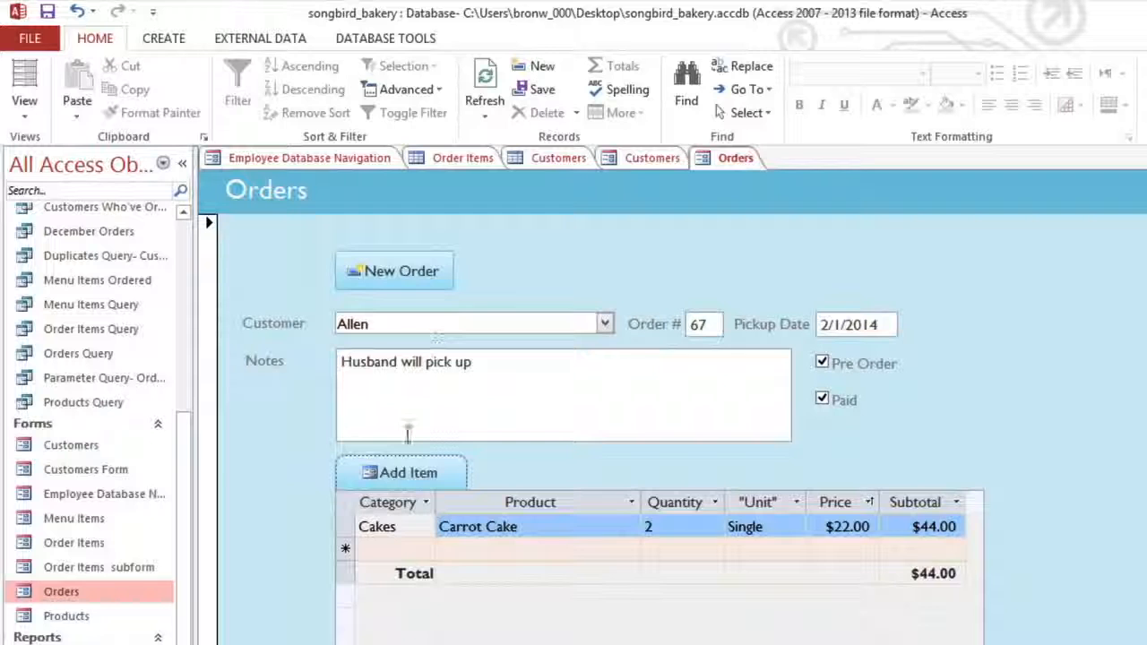
left_click(398, 475)
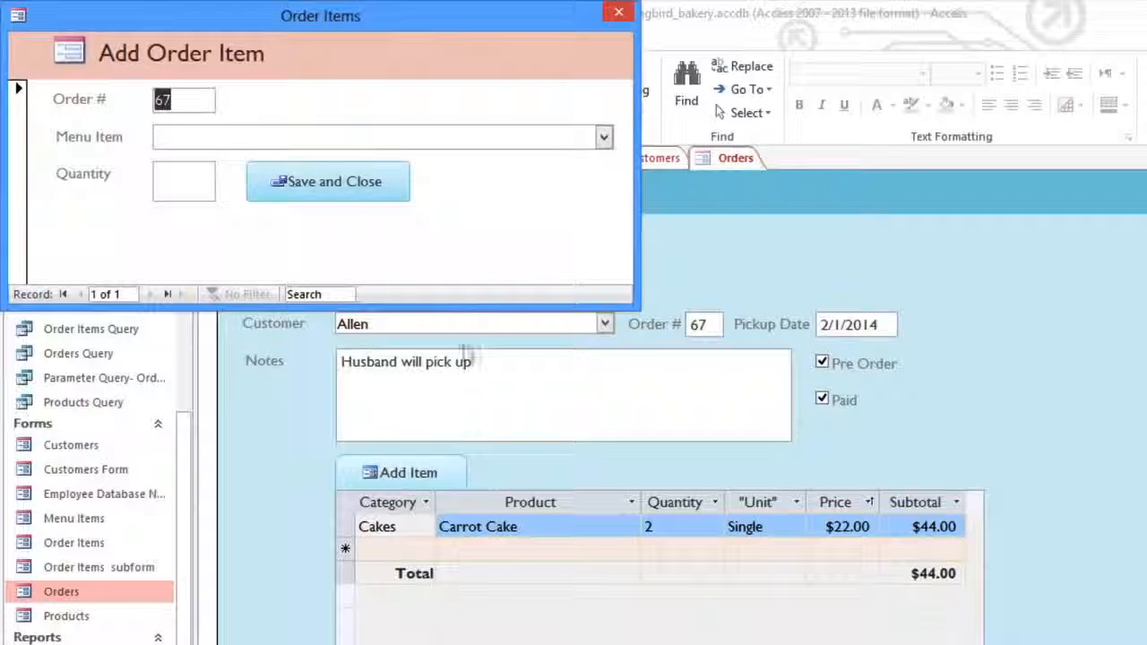
Step: Add Cakes - Black Forest with quantity 1 to order 67 and save it
left_click(603, 141)
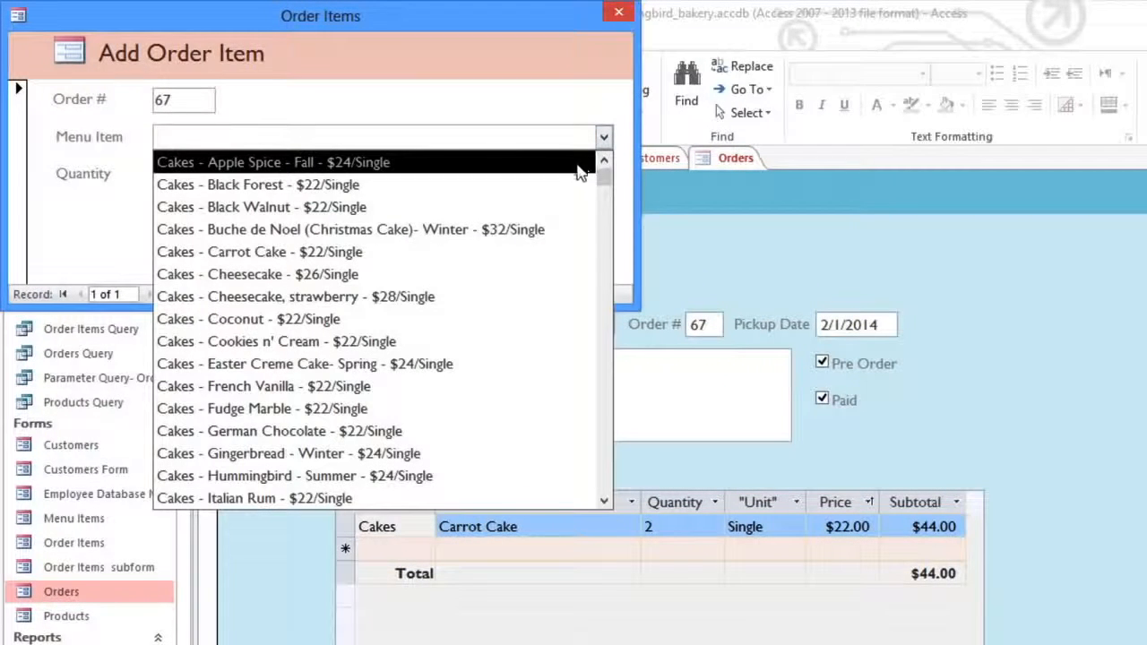
left_click(555, 184)
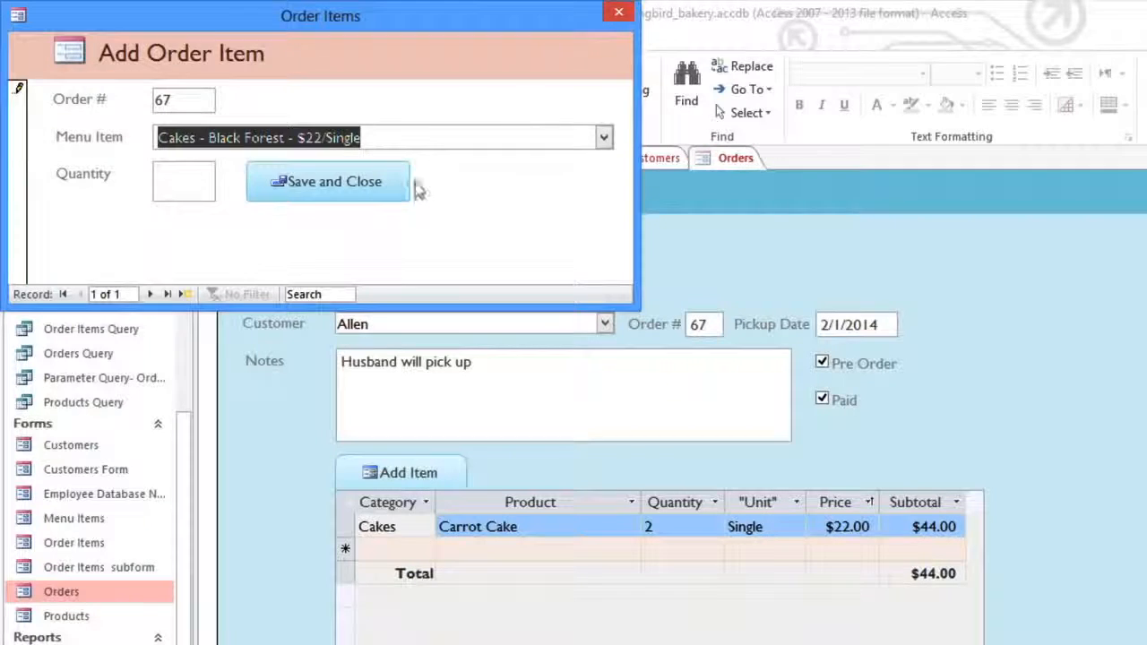
left_click(200, 178)
type("1")
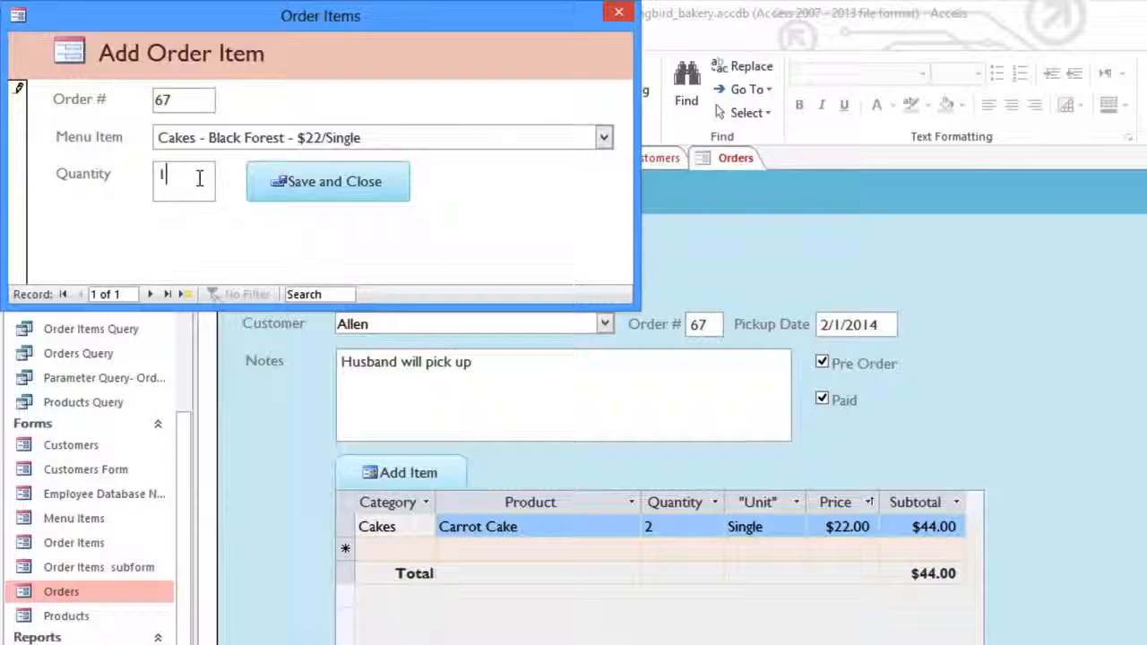
left_click(267, 196)
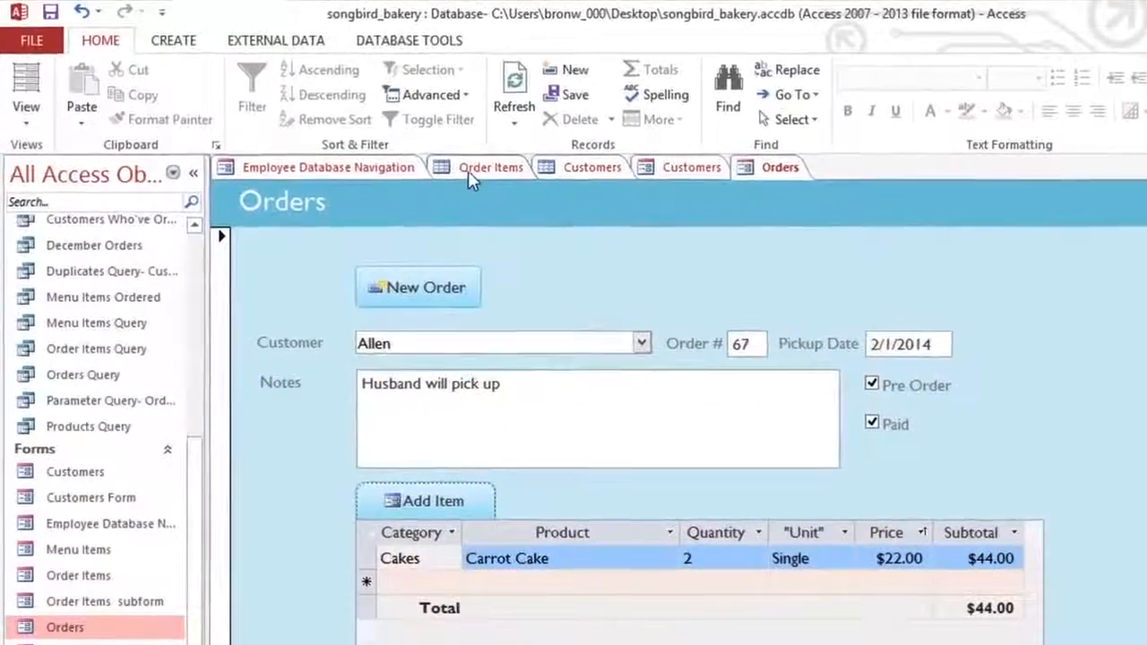
Step: Open the Order Items table and inspect record 13's menu item ID and order ID
left_click(477, 173)
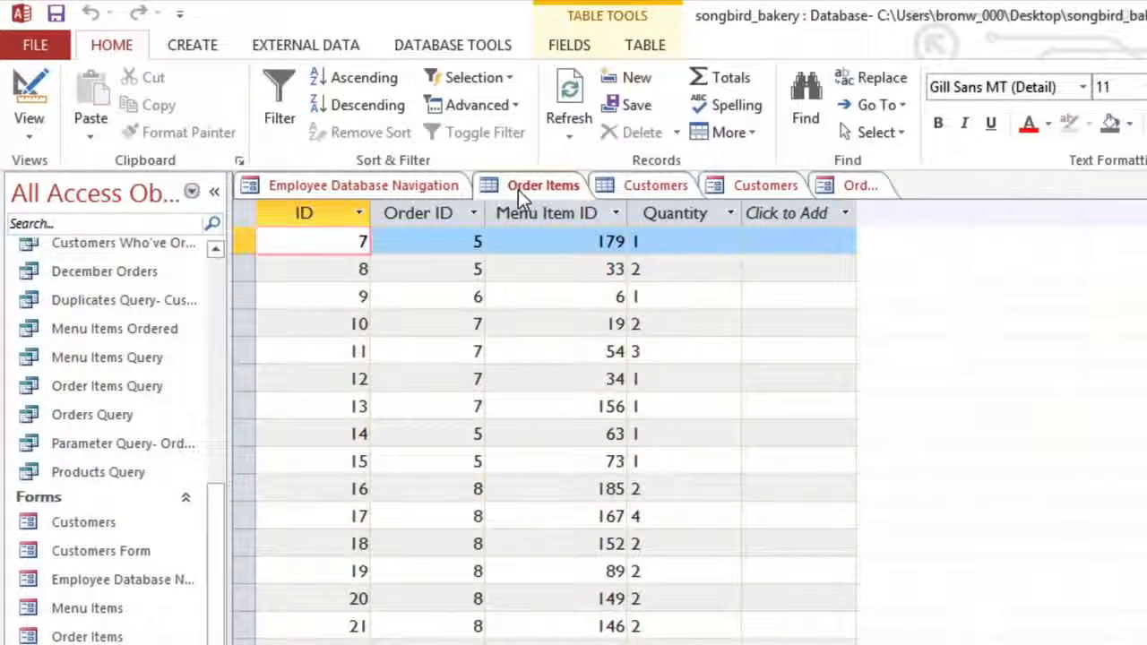
left_click(561, 406)
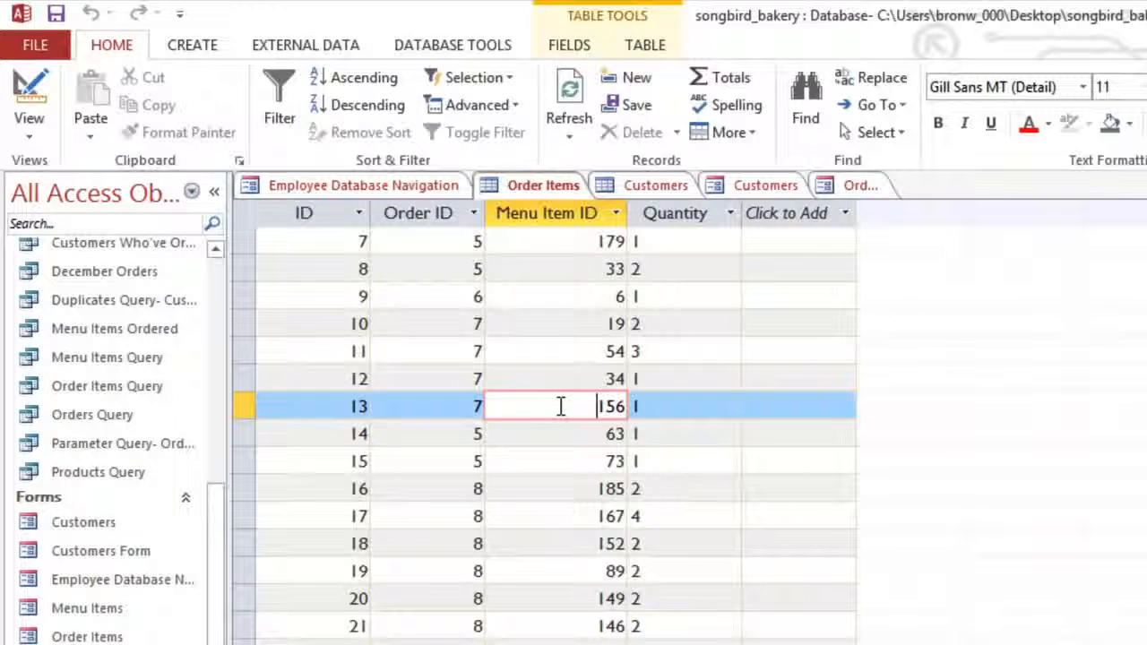
left_click(448, 405)
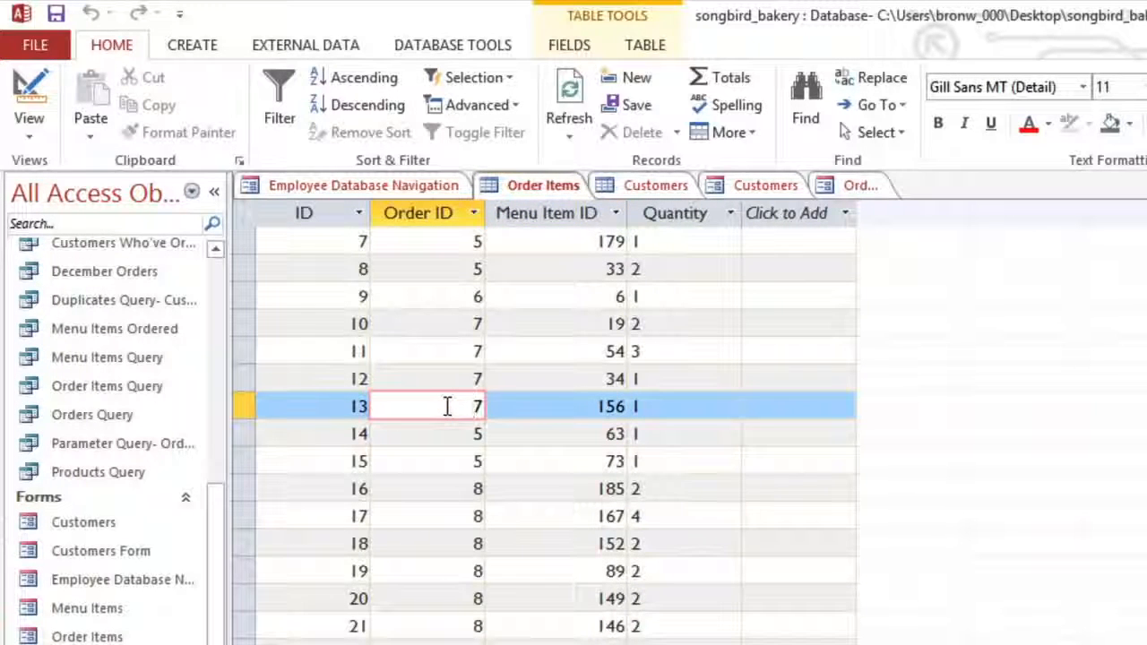